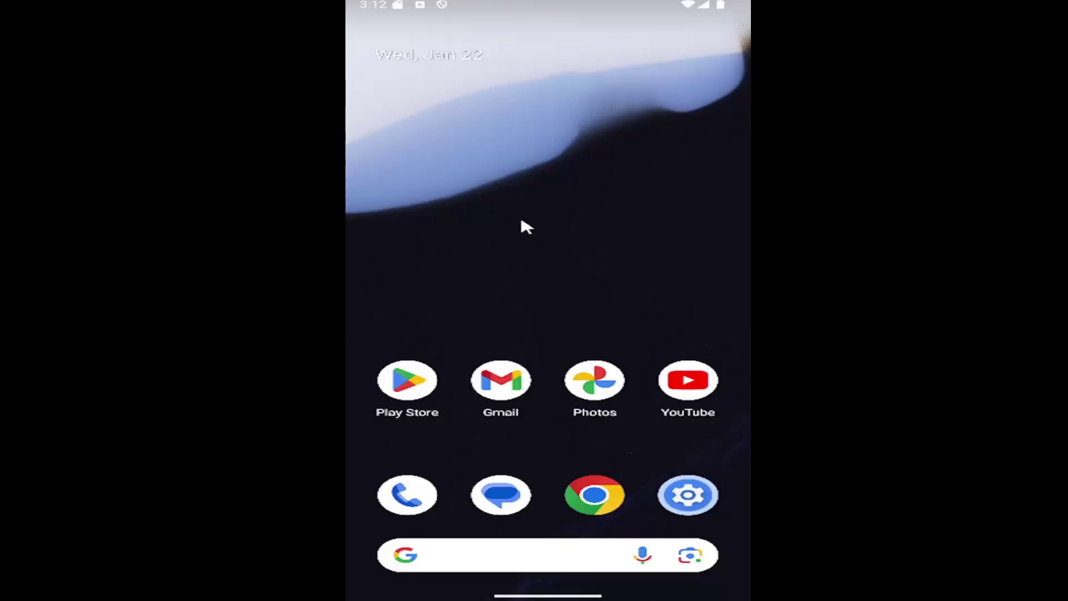
{"action": "scroll", "coordinate": [526, 227], "scroll_direction": "down", "scroll_amount": 2}
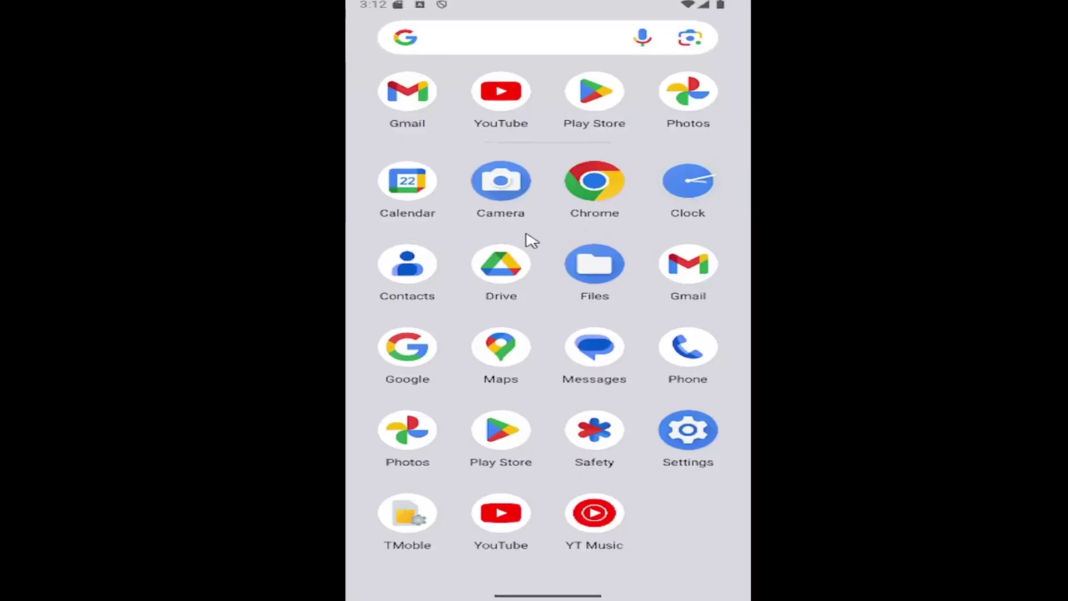
Go from the Settings app into Accessibility, then into Color and motion
{"action": "left_click", "coordinate": [678, 448]}
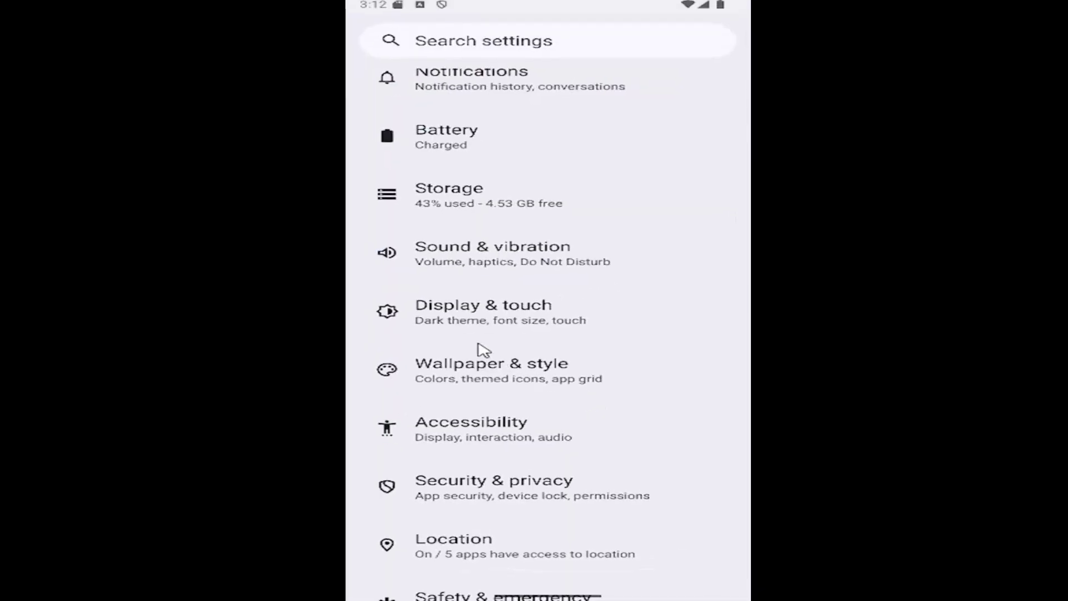
{"action": "scroll", "coordinate": [548, 496], "scroll_direction": "up", "scroll_amount": 3}
{"action": "scroll", "coordinate": [550, 551], "scroll_direction": "up", "scroll_amount": 2}
{"action": "scroll", "coordinate": [551, 550], "scroll_direction": "down", "scroll_amount": 3}
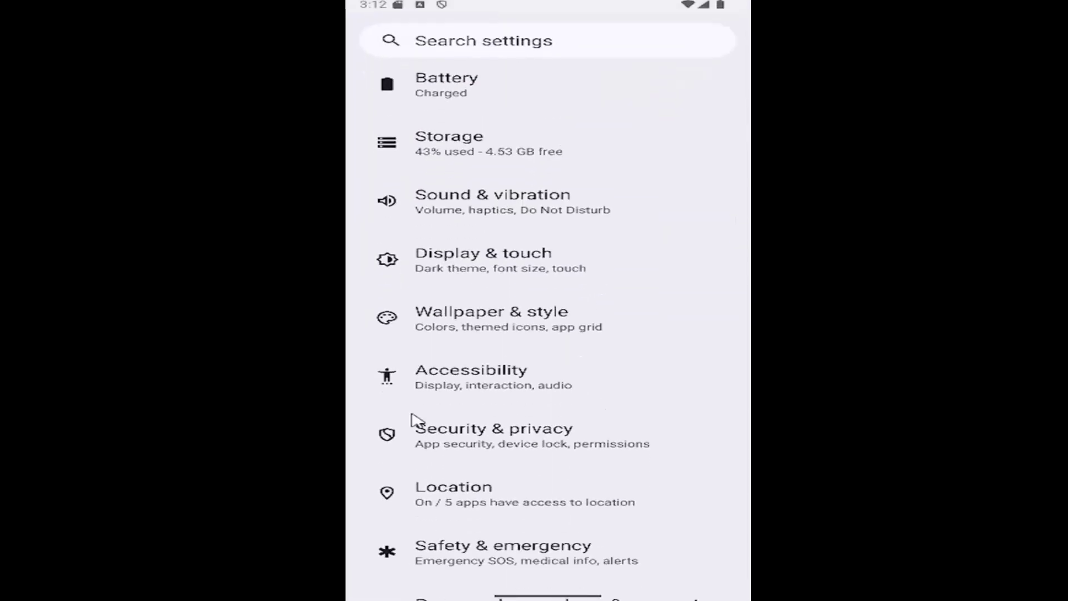
{"action": "left_click", "coordinate": [458, 385]}
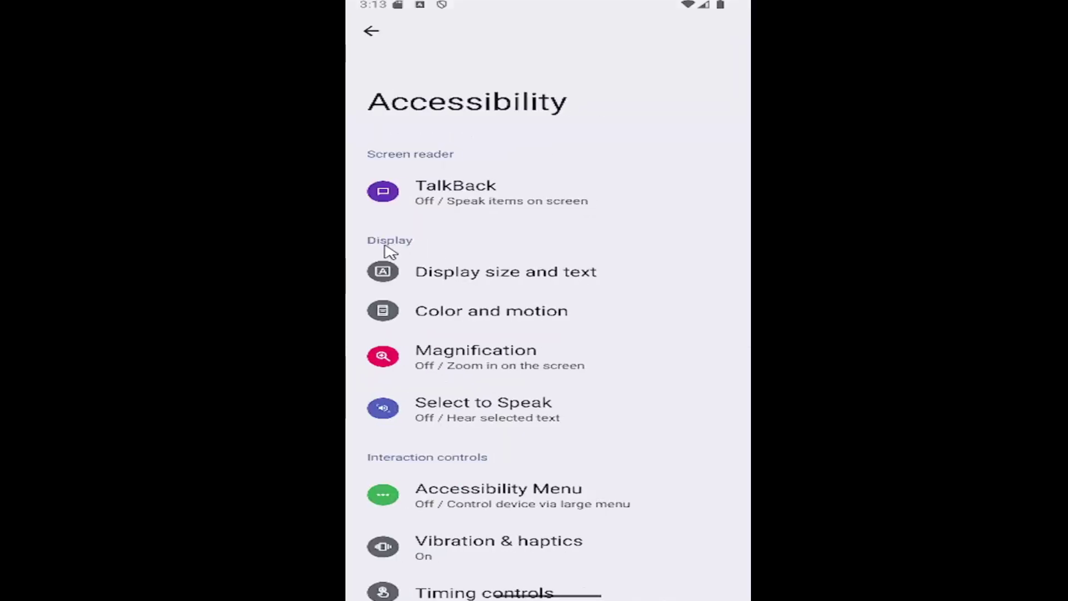
{"action": "left_click", "coordinate": [458, 316]}
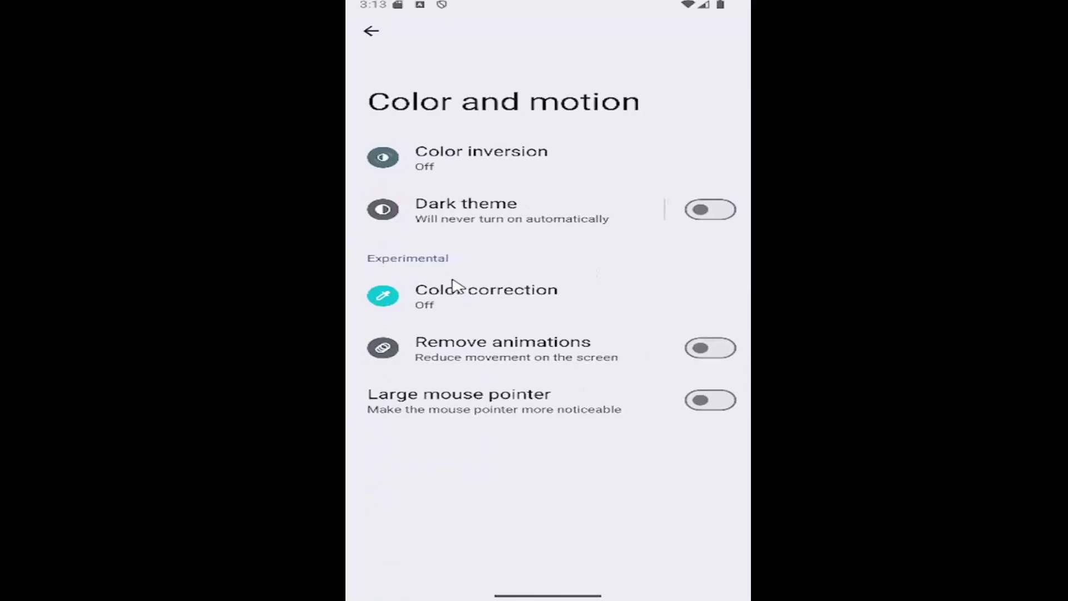
Switch Remove animations on and off again, then back out to the main Settings list
{"action": "left_click", "coordinate": [706, 357]}
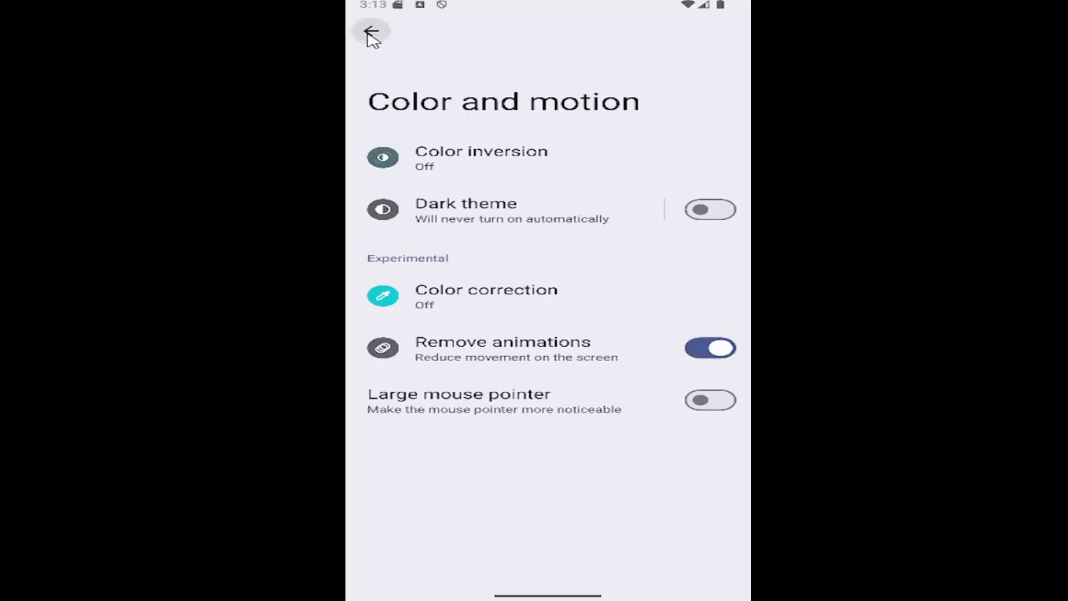
{"action": "key", "text": "Escape"}
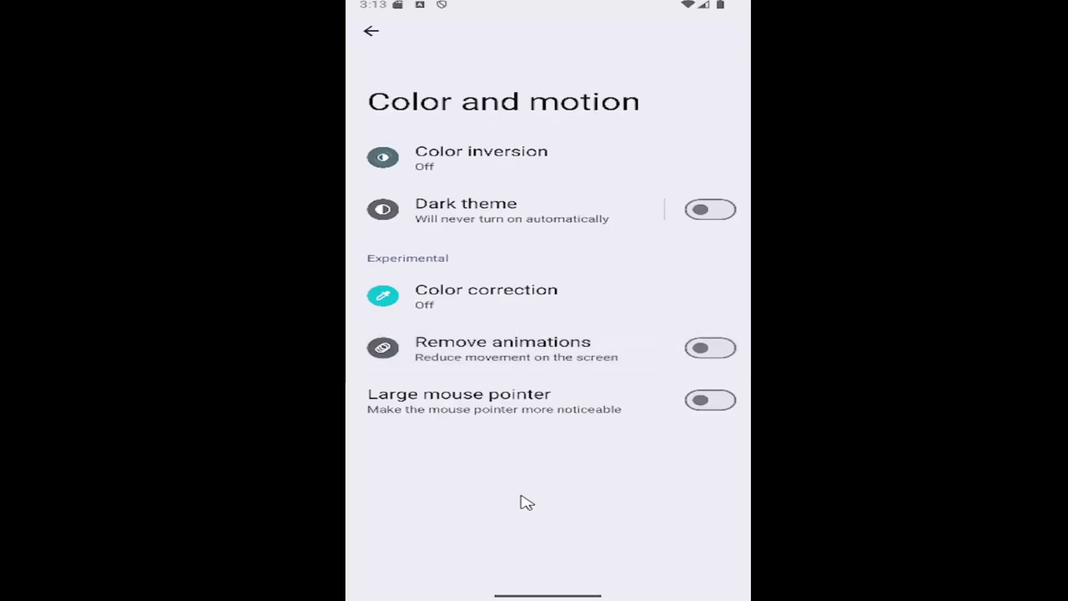
{"action": "key", "text": "Escape"}
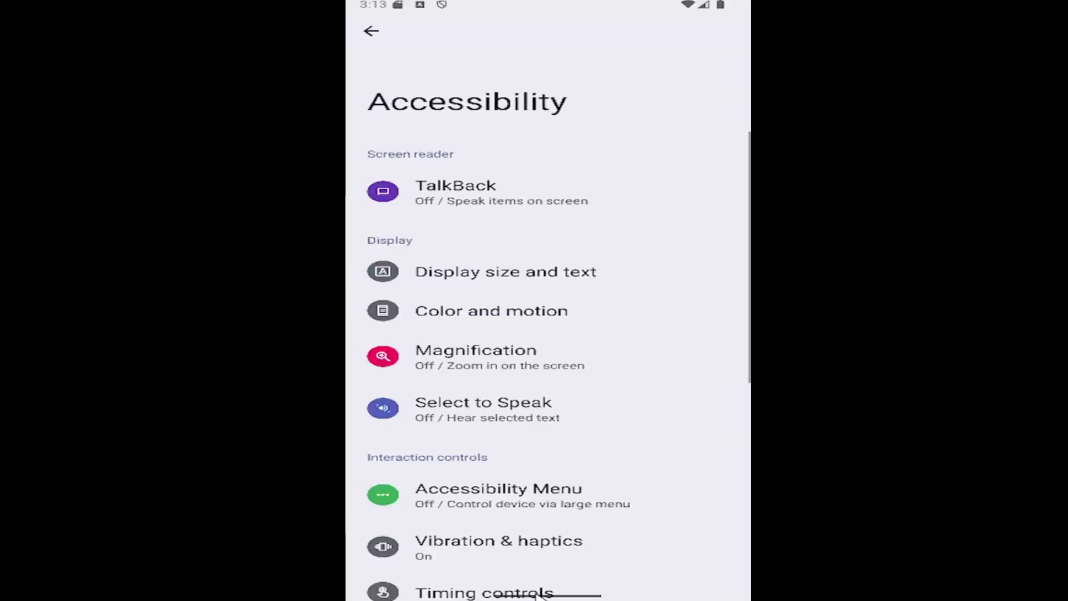
{"action": "key", "text": "Escape"}
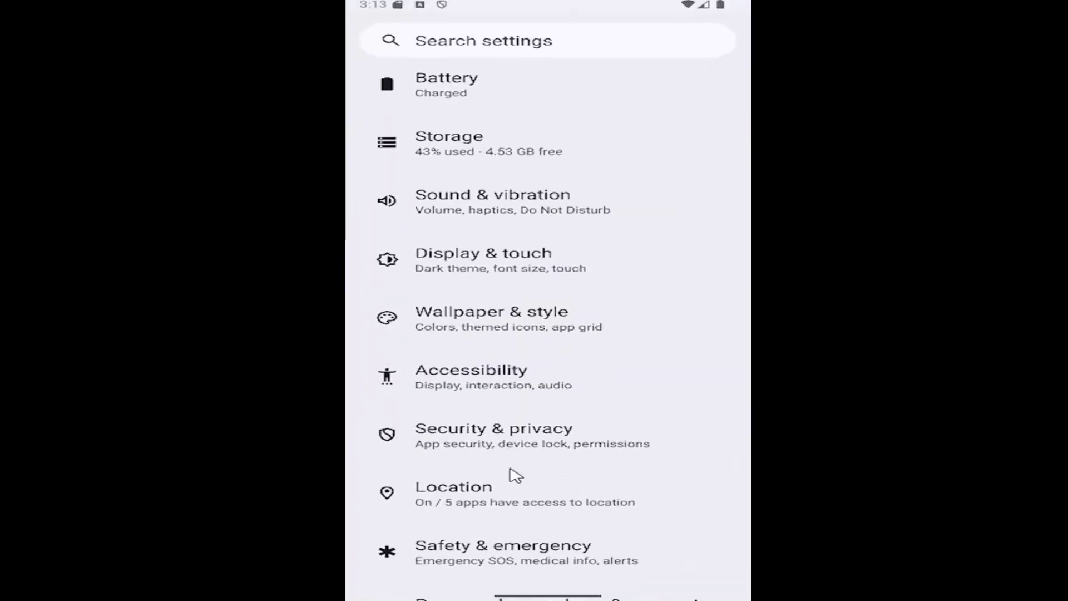